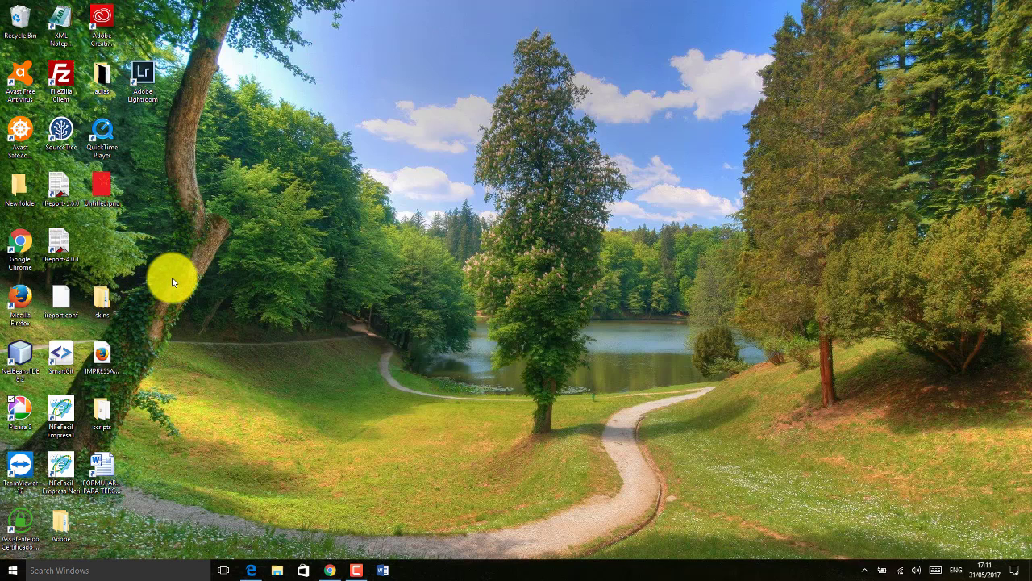
Move the Adobe Lightroom desktop shortcut up to the first icon row, beside the Adobe Creative Cloud shortcut.
{"action": "left_click_drag", "start_coordinate": [149, 82], "coordinate": [146, 29]}
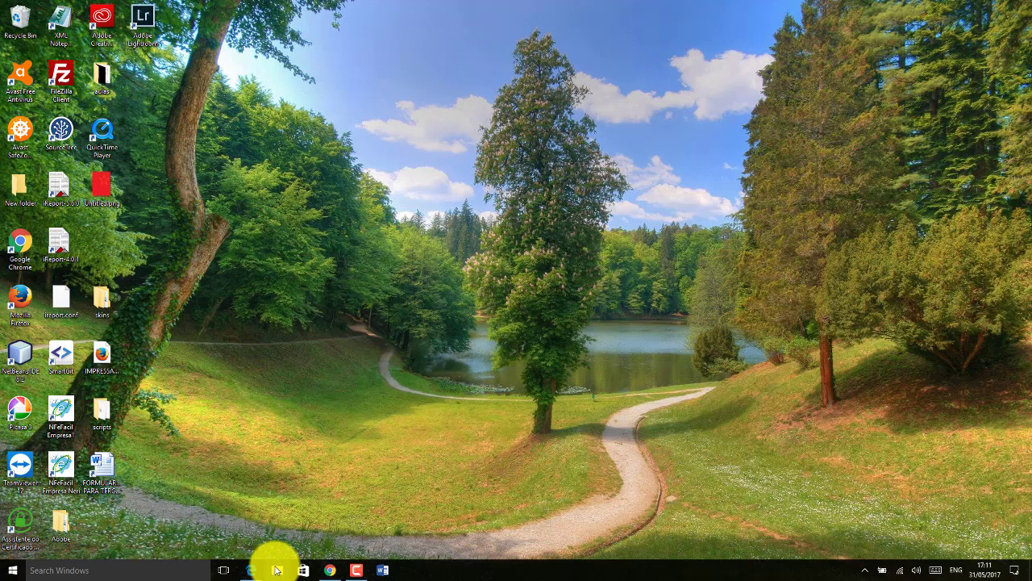
{"action": "left_click", "coordinate": [15, 573]}
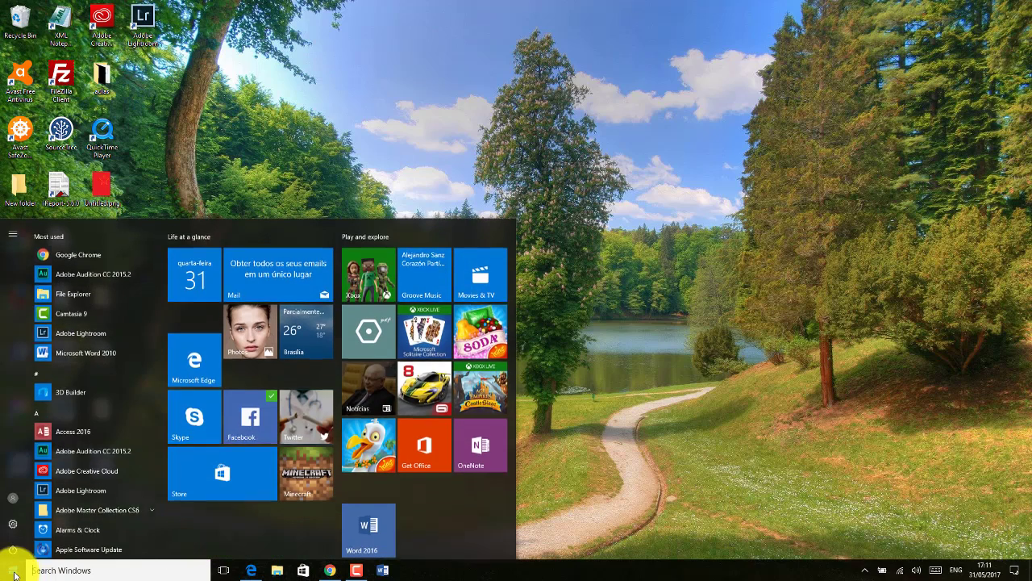
{"action": "right_click", "coordinate": [14, 522]}
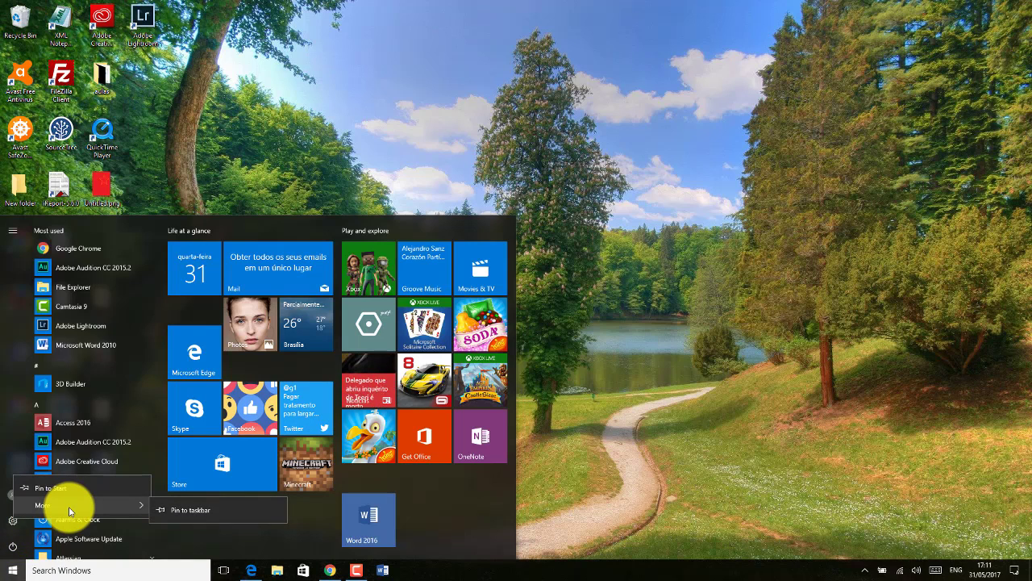
{"action": "left_click", "coordinate": [80, 488]}
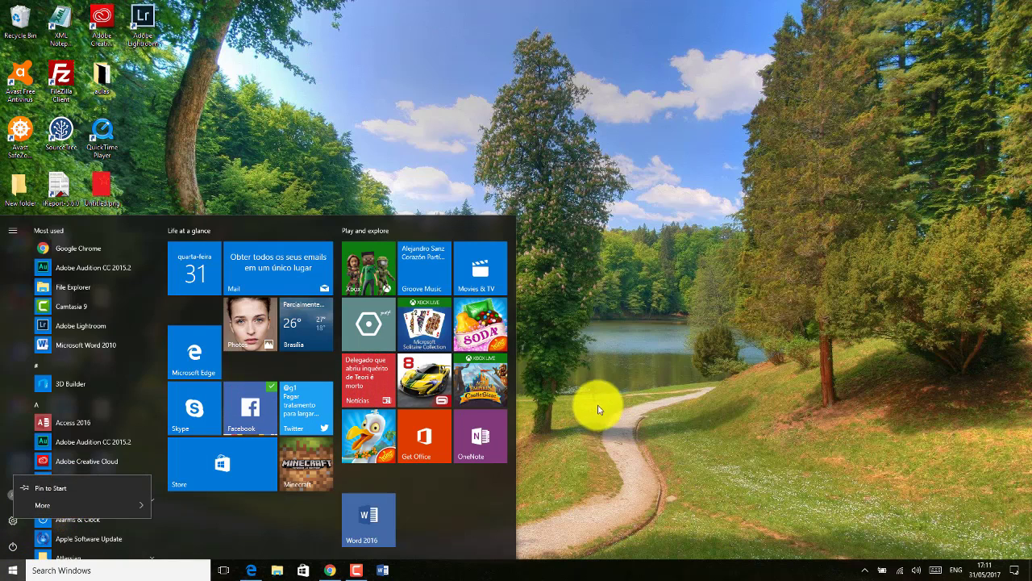
{"action": "left_click", "coordinate": [614, 401]}
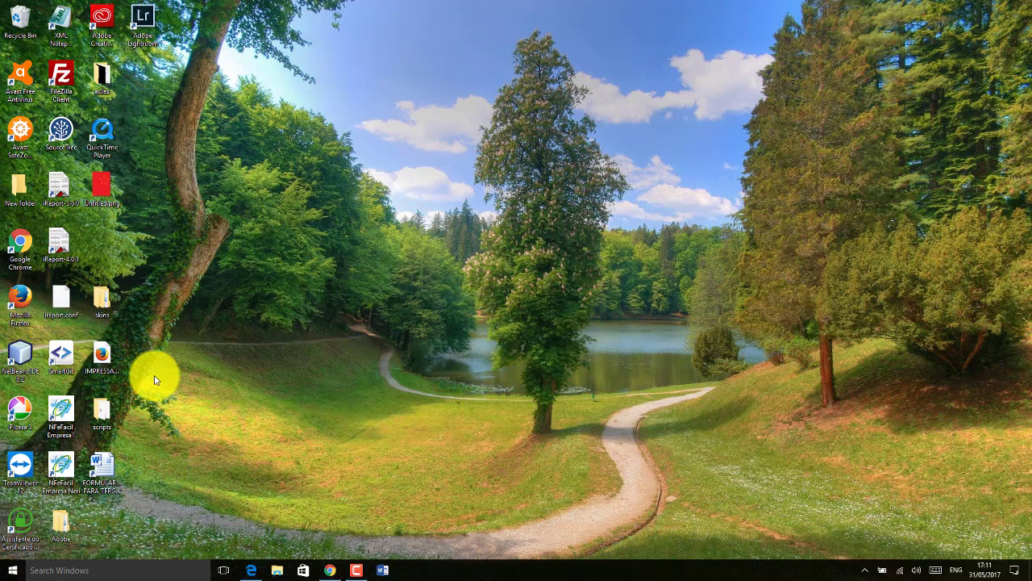
Switch to File Explorer, show the properties of This PC, and reposition the System window to read the computer's basic information.
{"action": "left_click", "coordinate": [278, 570]}
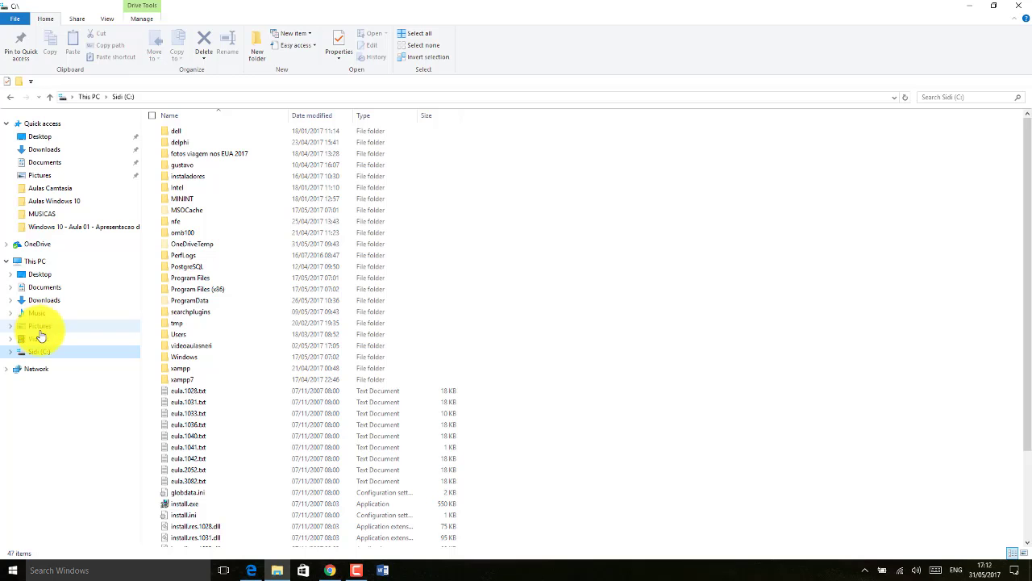
{"action": "left_click", "coordinate": [36, 261]}
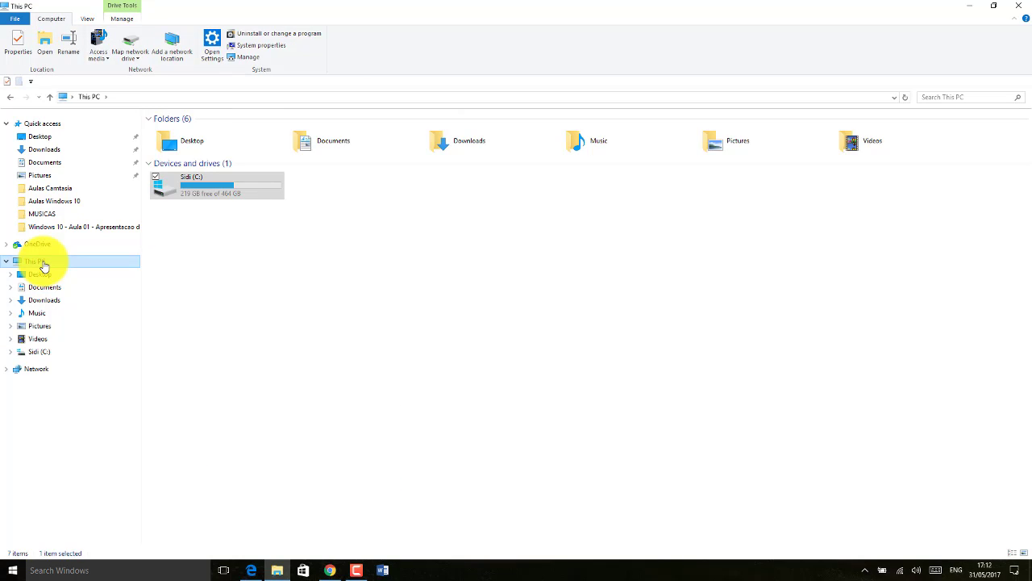
{"action": "right_click", "coordinate": [45, 266]}
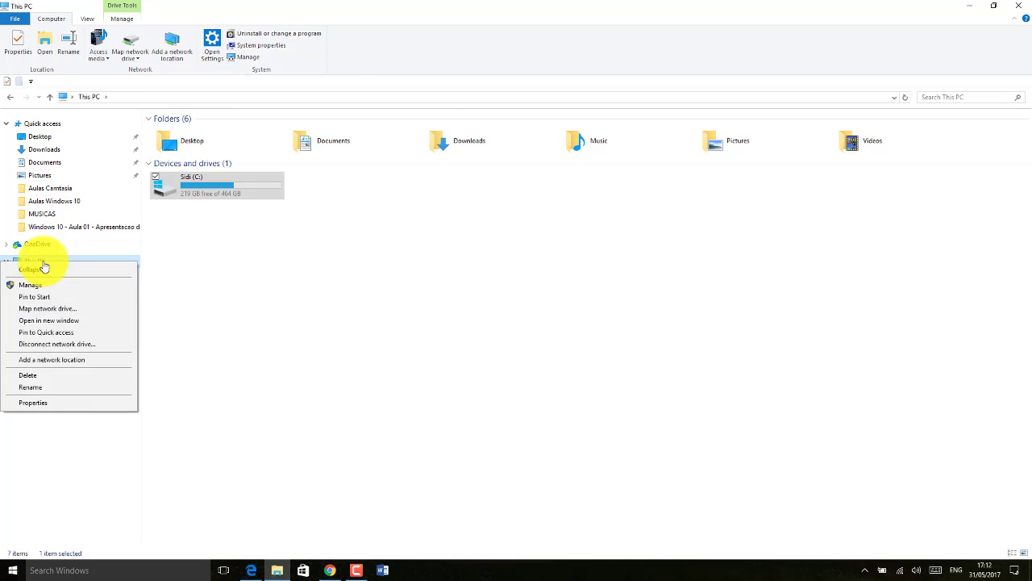
{"action": "left_click", "coordinate": [47, 403]}
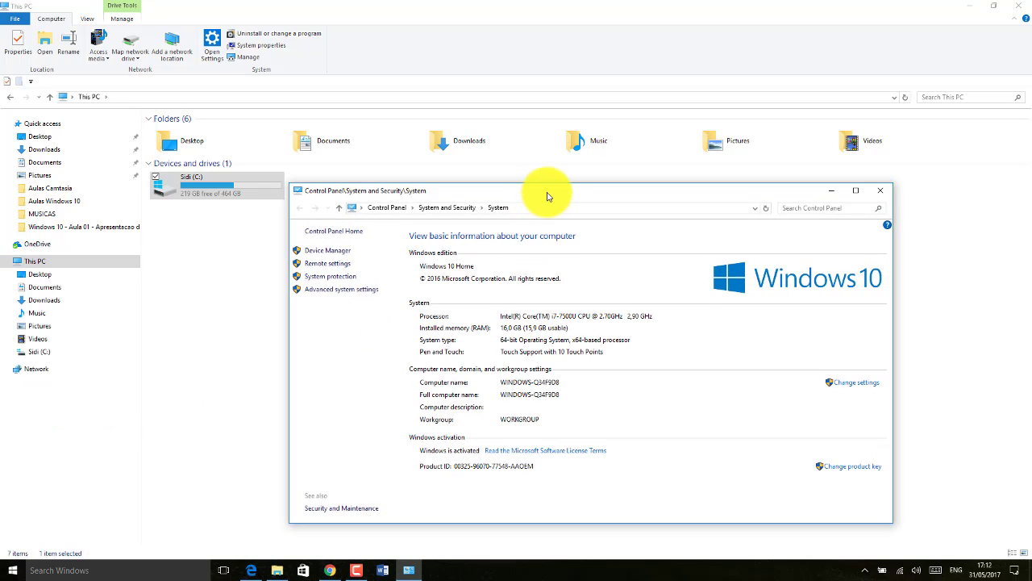
{"action": "left_click_drag", "start_coordinate": [546, 196], "coordinate": [392, 167]}
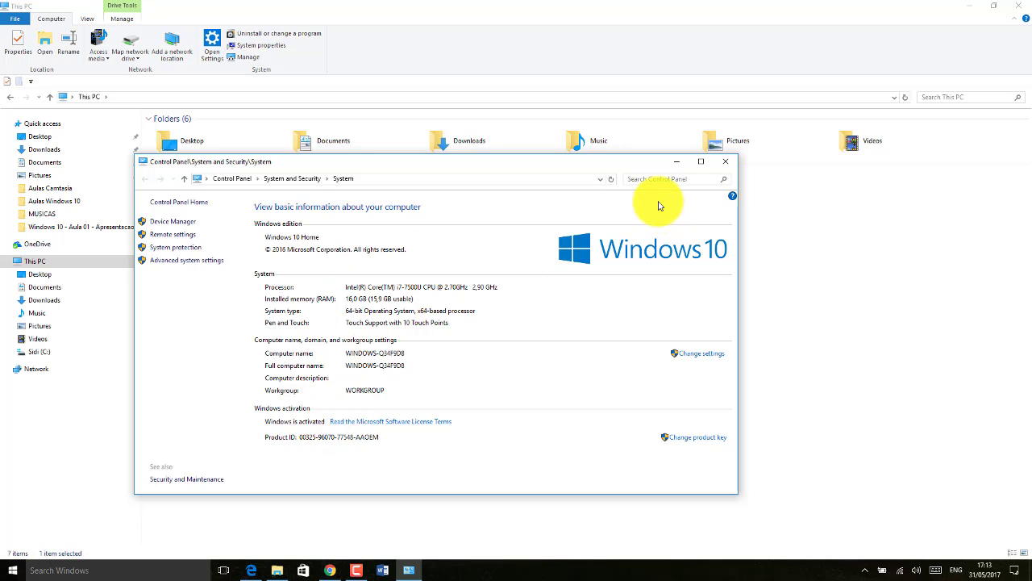
Examine the hardware categories in Device Manager, and close it along with the System and File Explorer windows.
{"action": "left_click", "coordinate": [180, 224]}
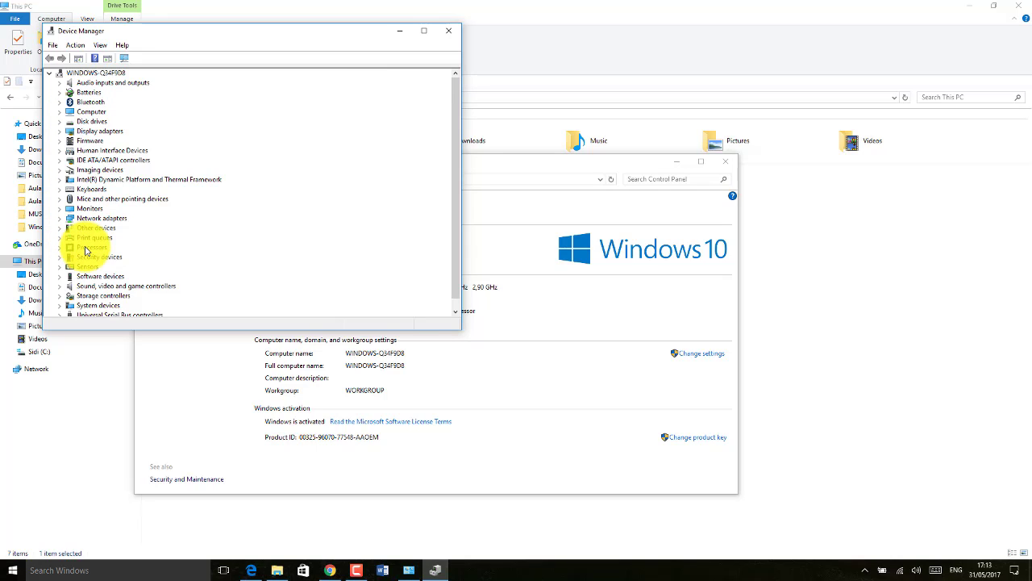
{"action": "left_click", "coordinate": [98, 103]}
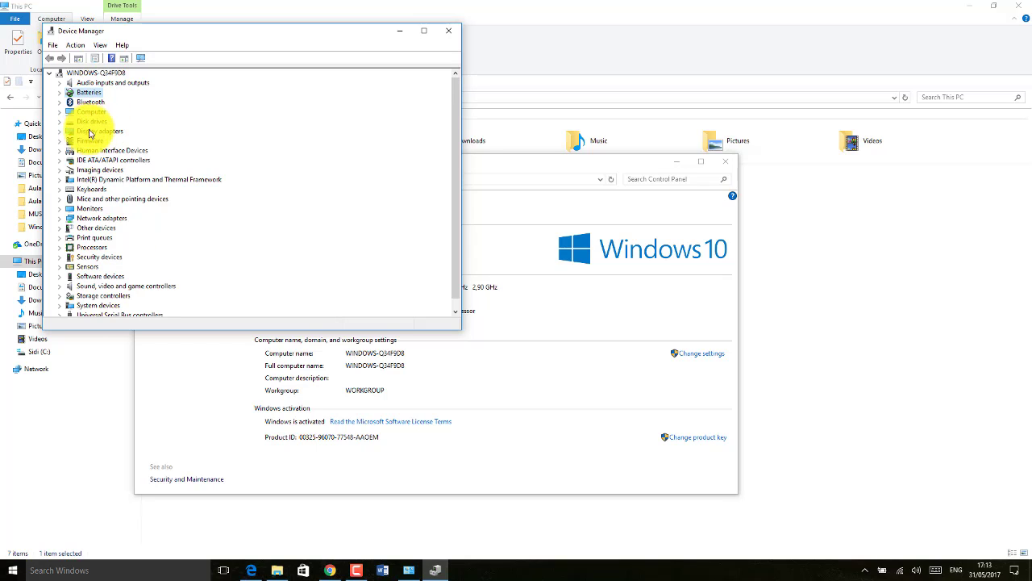
{"action": "left_click", "coordinate": [86, 198]}
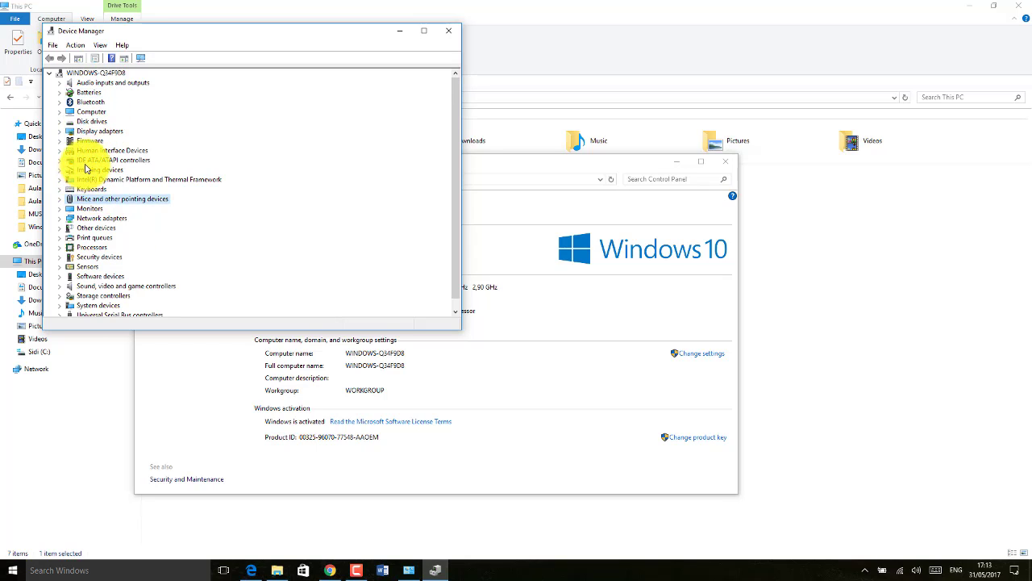
{"action": "left_click", "coordinate": [89, 161]}
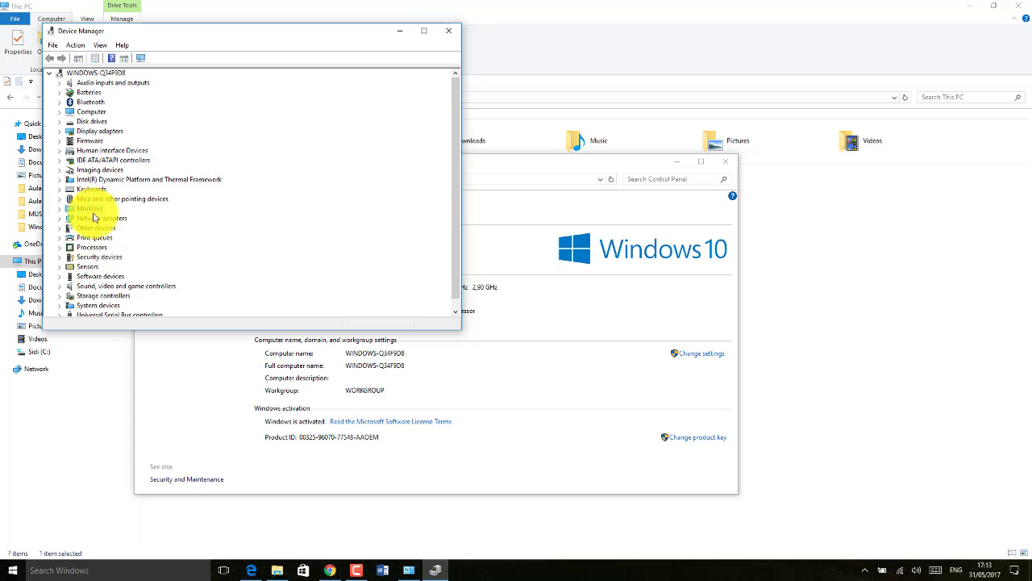
{"action": "left_click_drag", "start_coordinate": [457, 108], "coordinate": [456, 173]}
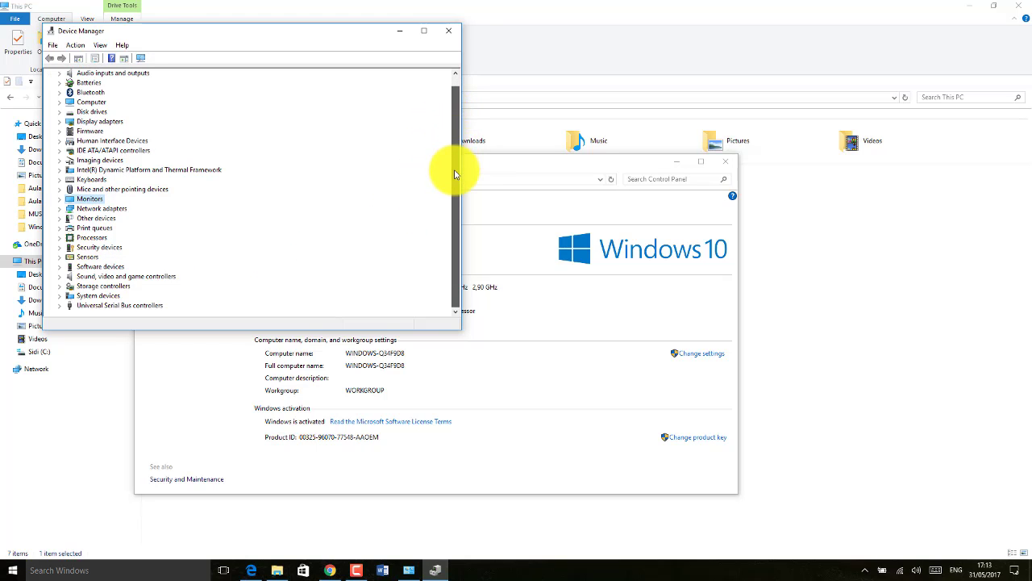
{"action": "left_click", "coordinate": [81, 278]}
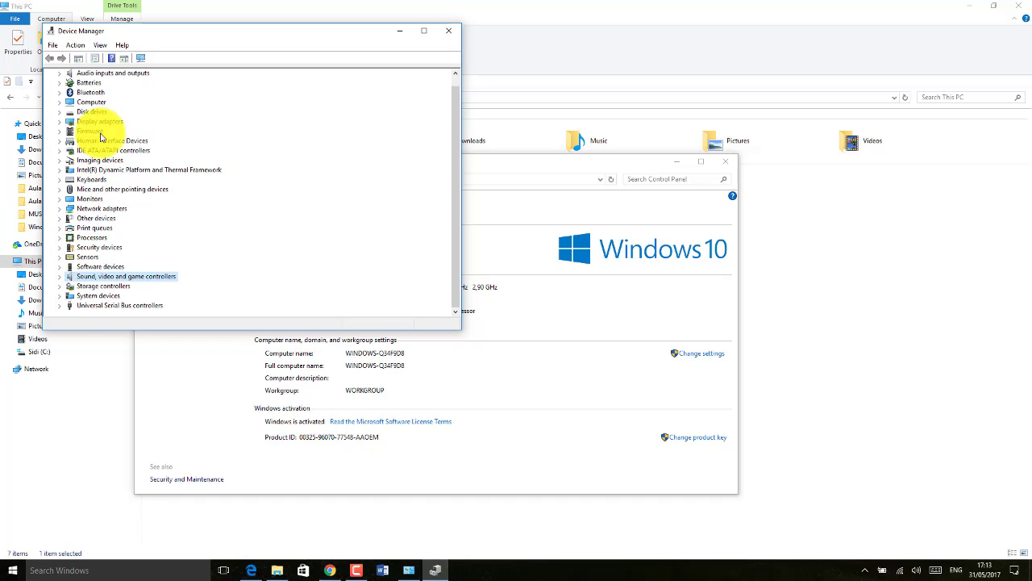
{"action": "left_click_drag", "start_coordinate": [373, 34], "coordinate": [483, 108]}
{"action": "left_click", "coordinate": [562, 107]}
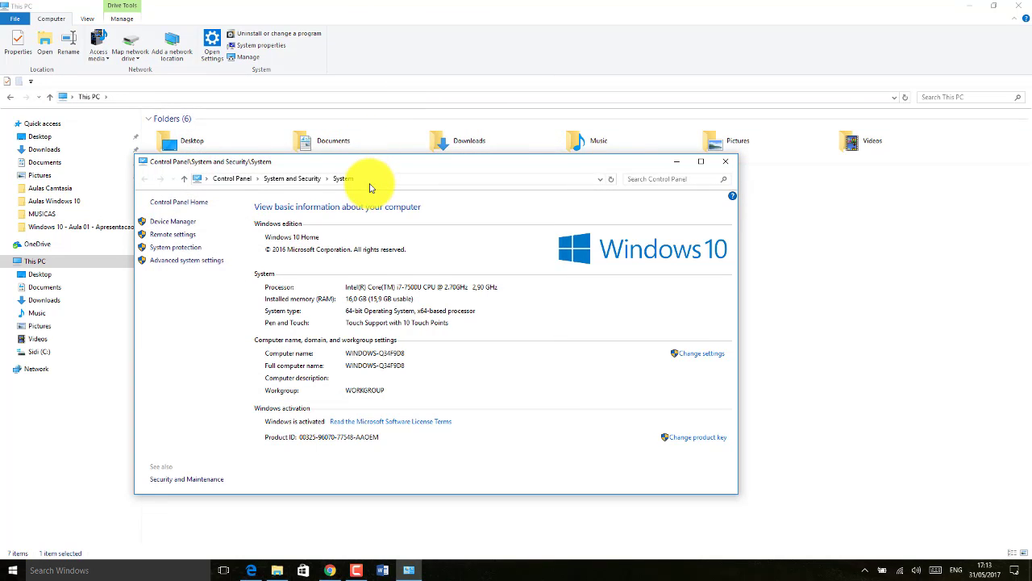
{"action": "left_click", "coordinate": [725, 161]}
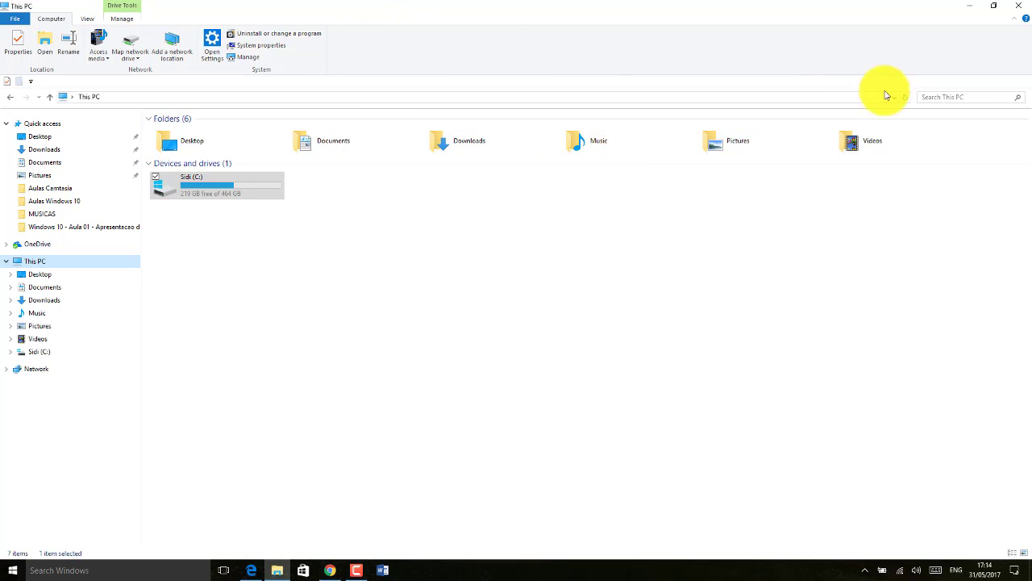
{"action": "left_click", "coordinate": [1023, 8]}
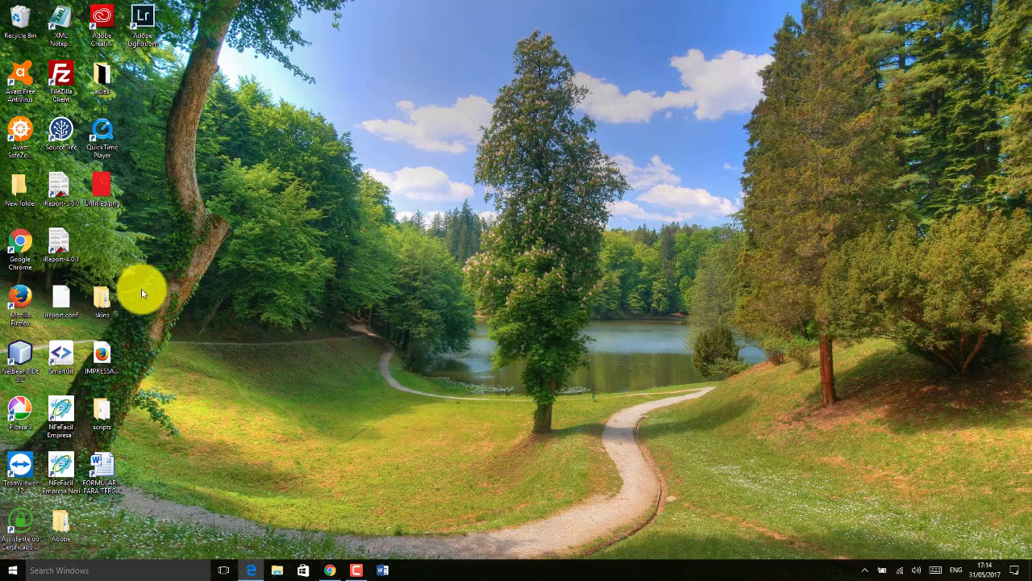
{"action": "left_click_drag", "start_coordinate": [103, 296], "coordinate": [92, 254]}
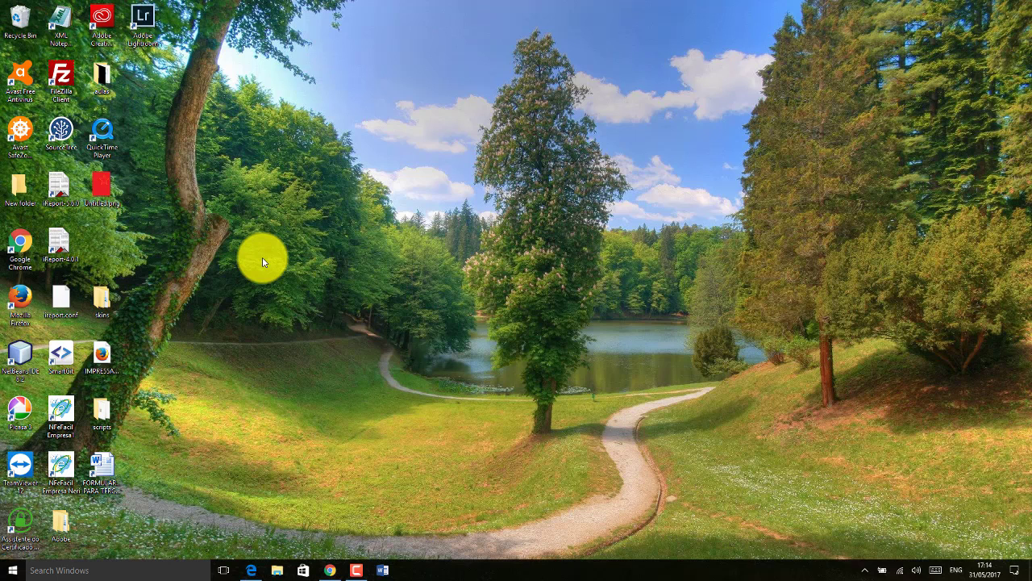
Open Task Manager, examine the resource usage columns with Camtasia Recorder 9 selected, and close it.
{"action": "key", "text": "ctrl+shift+Escape"}
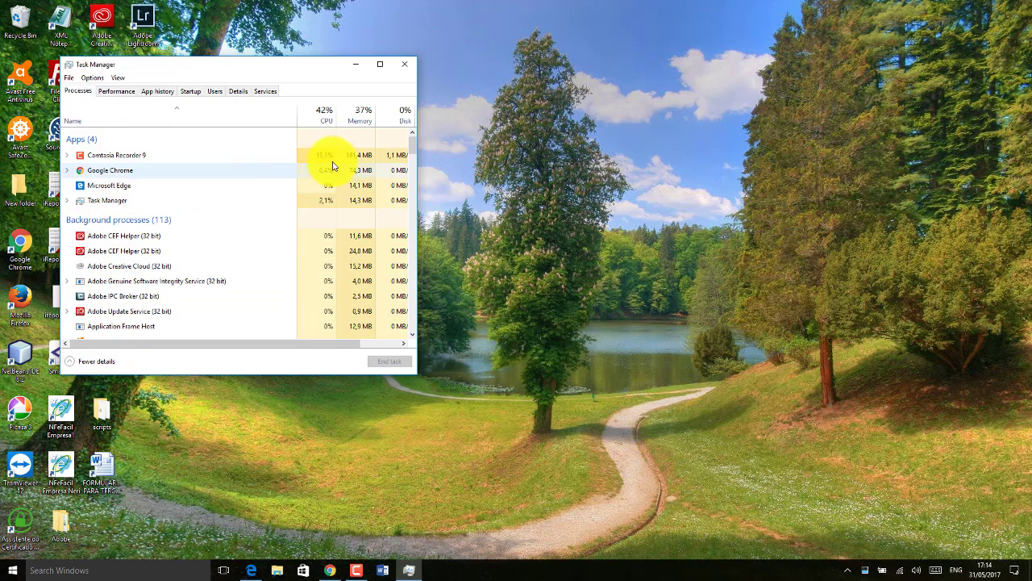
{"action": "left_click", "coordinate": [142, 158]}
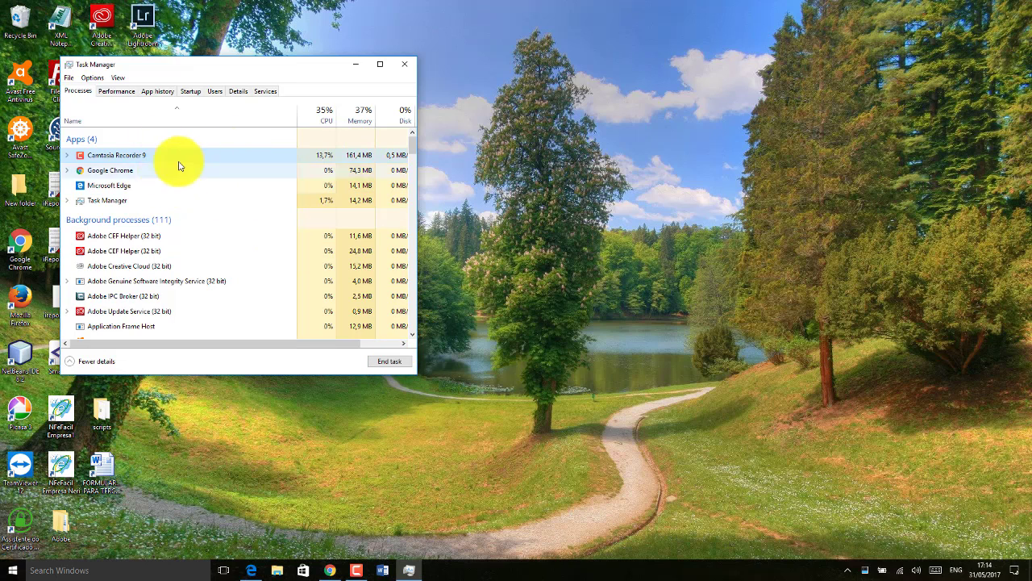
{"action": "left_click_drag", "start_coordinate": [214, 343], "coordinate": [259, 345]}
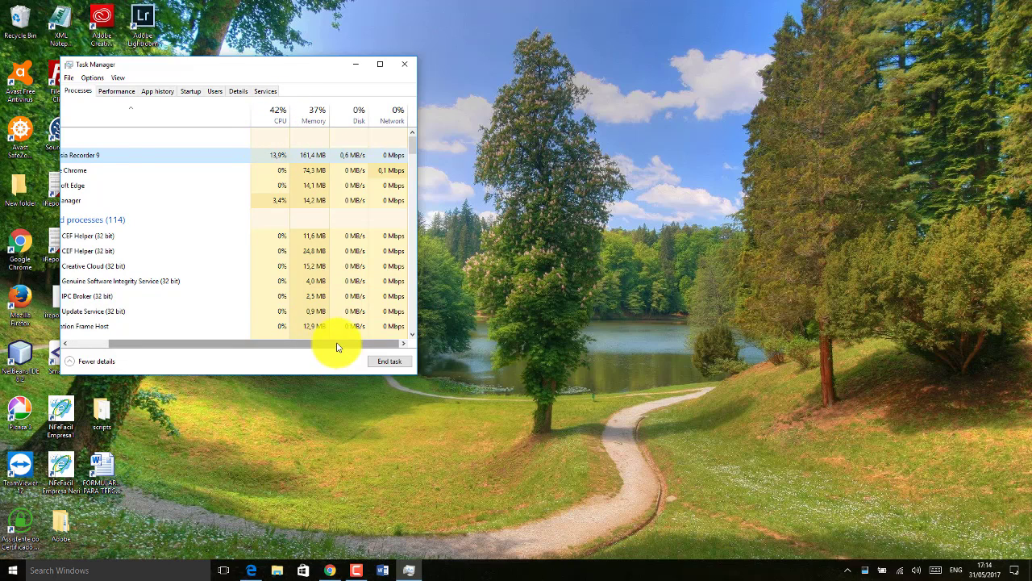
{"action": "left_click_drag", "start_coordinate": [338, 346], "coordinate": [295, 347]}
{"action": "left_click", "coordinate": [404, 64]}
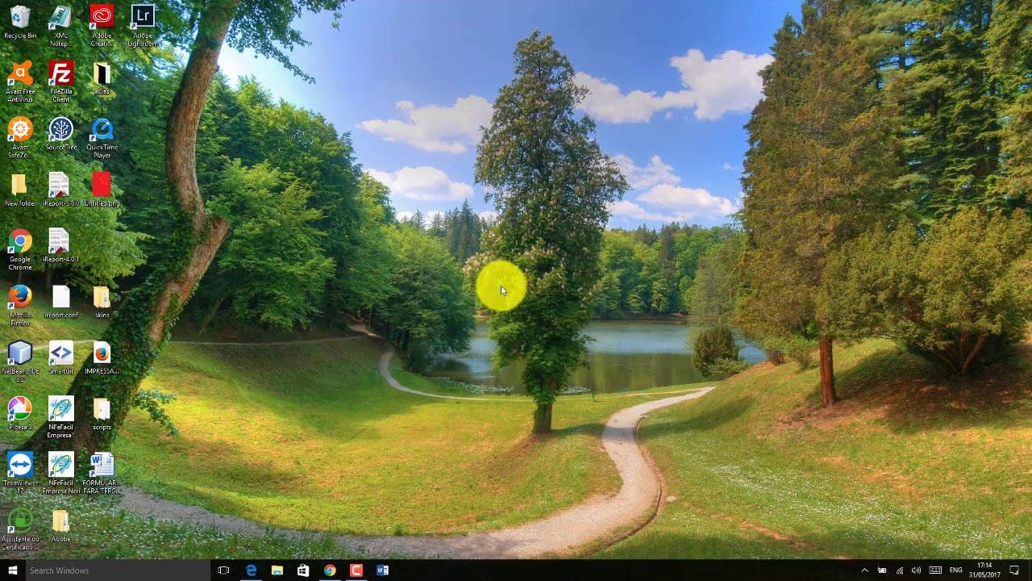
Reopen Task Manager, select Google Chrome among the running apps, and close it without ending the task.
{"action": "key", "text": "ctrl+shift+Escape"}
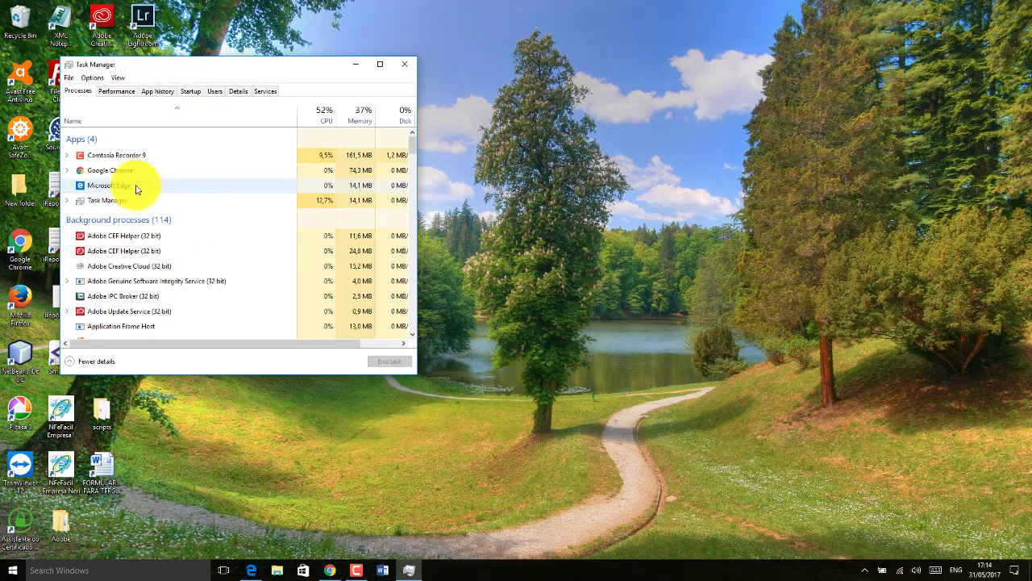
{"action": "left_click", "coordinate": [121, 170]}
{"action": "left_click", "coordinate": [406, 68]}
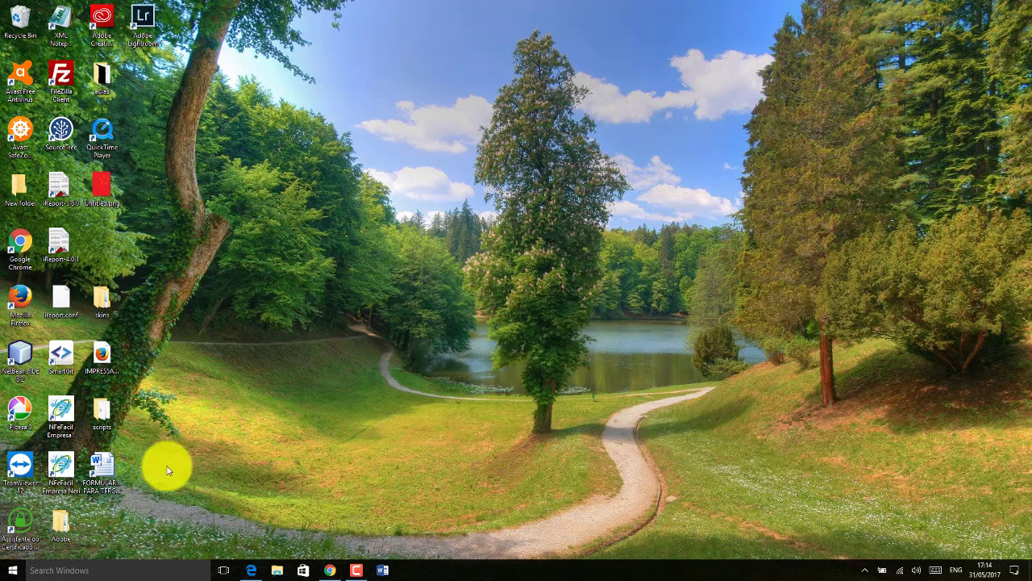
Search Windows for regedit, open the Registry Editor, view the key tree from its root, and close it.
{"action": "left_click", "coordinate": [156, 569]}
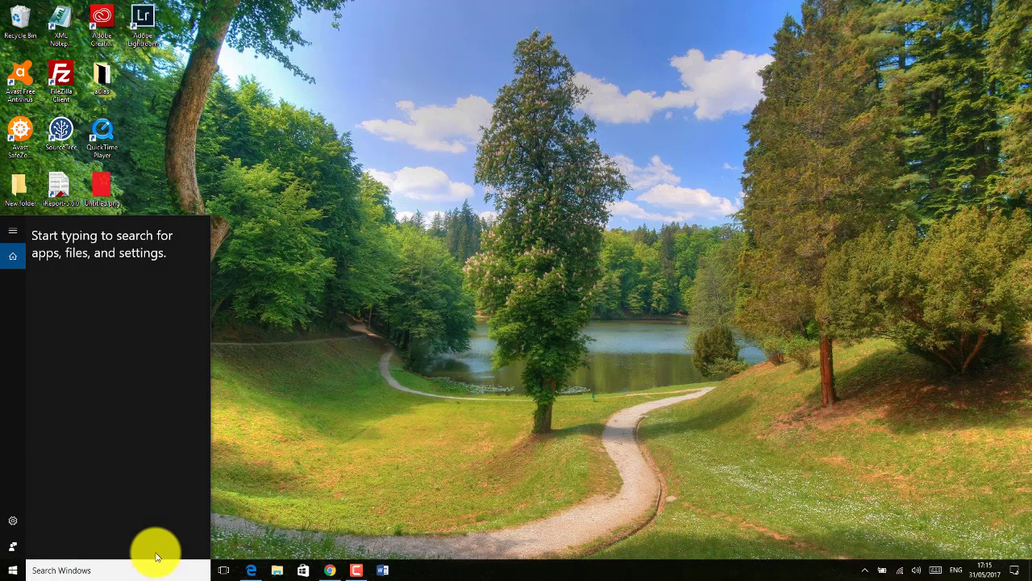
{"action": "type", "text": "regedit"}
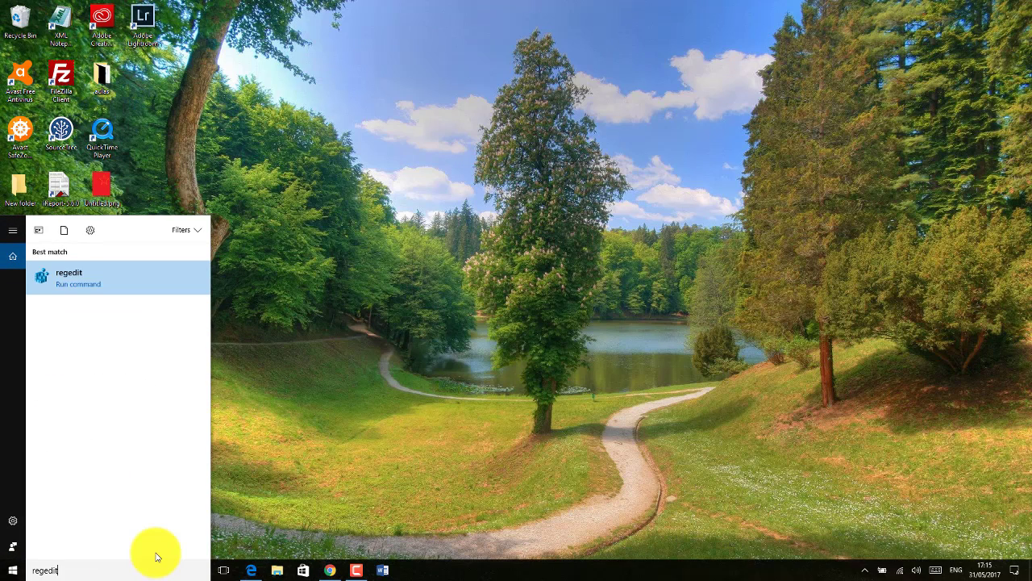
{"action": "left_click", "coordinate": [93, 277]}
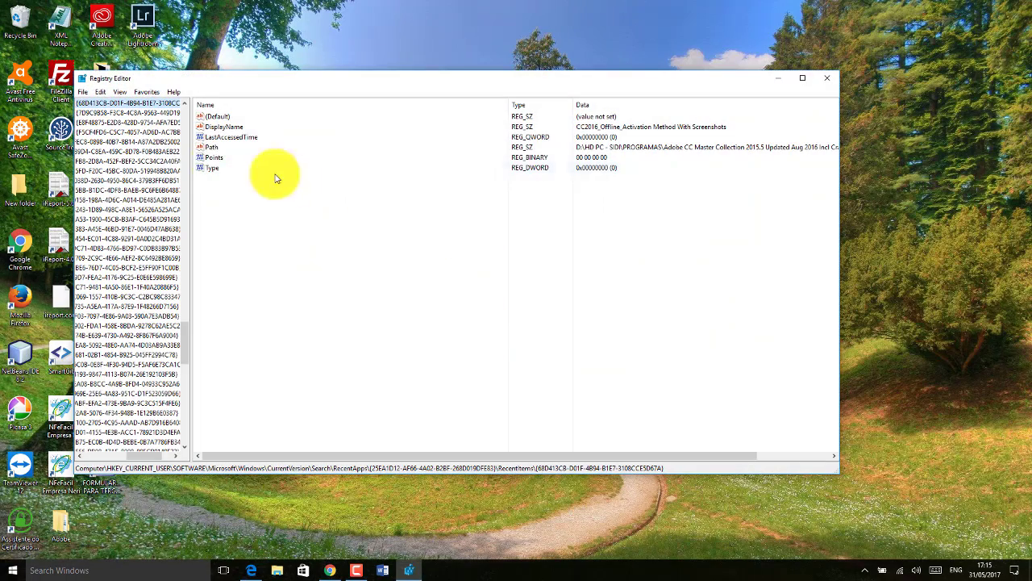
{"action": "left_click_drag", "start_coordinate": [187, 358], "coordinate": [196, 115]}
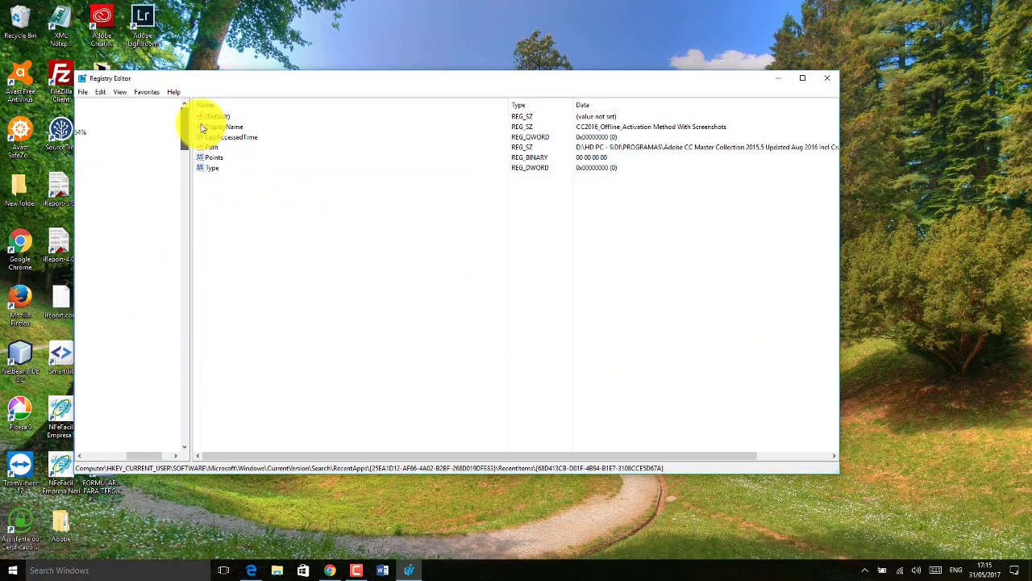
{"action": "left_click_drag", "start_coordinate": [143, 459], "coordinate": [92, 456]}
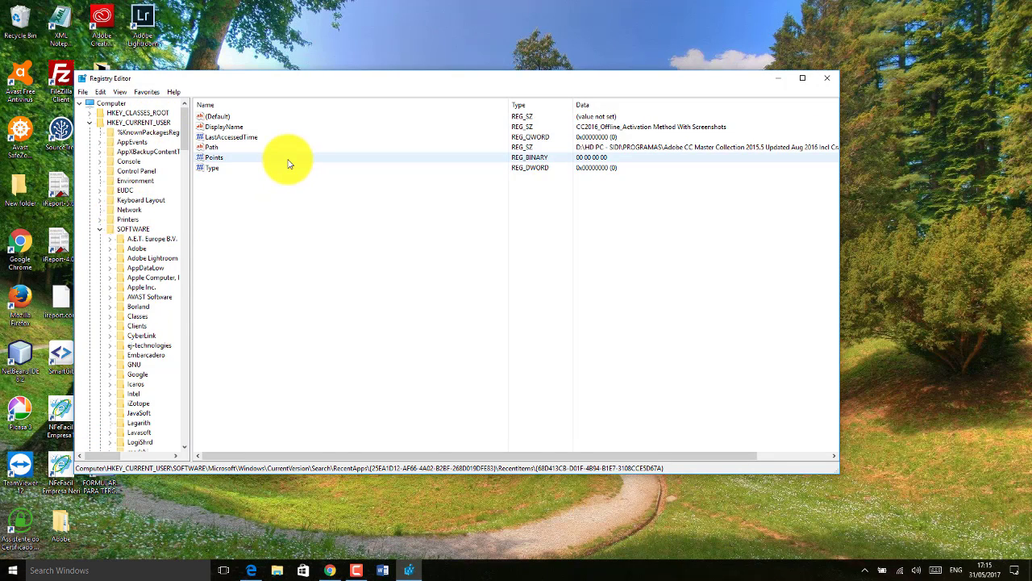
{"action": "left_click", "coordinate": [826, 78]}
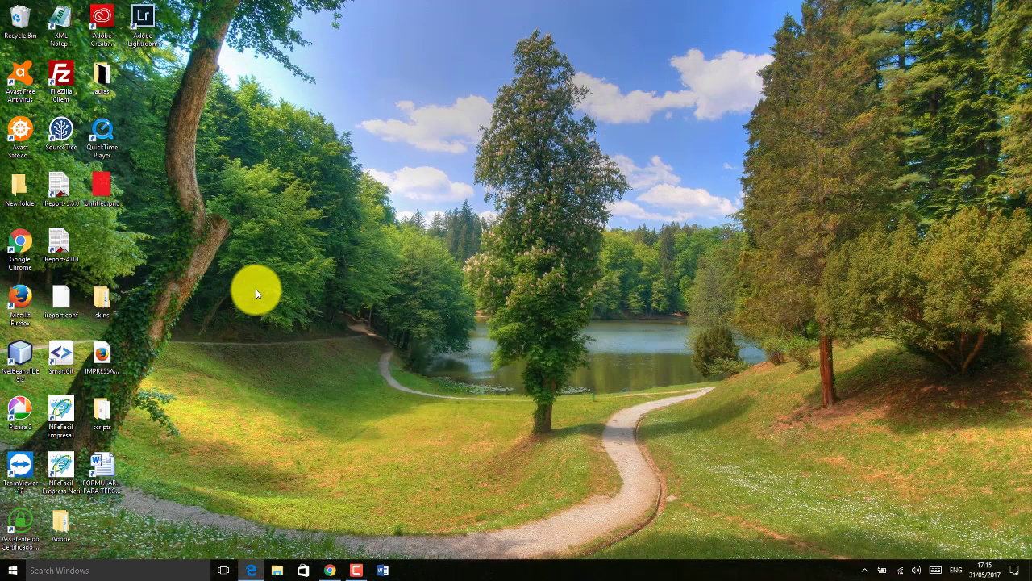